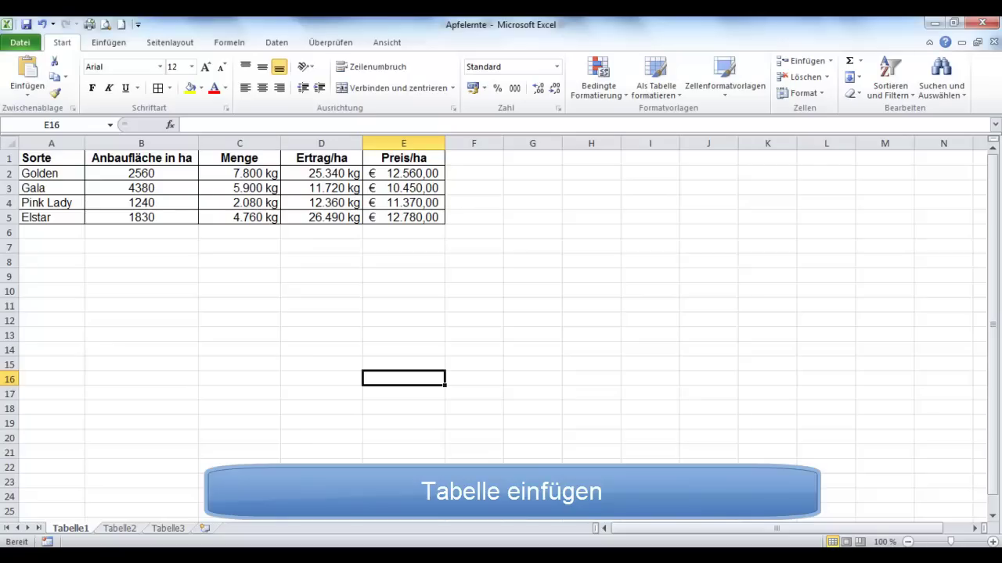
Step: Copy the table range A1:E5 from the Apfelernte workbook and paste it into the Word document Dokument56 below the title
click(474, 463)
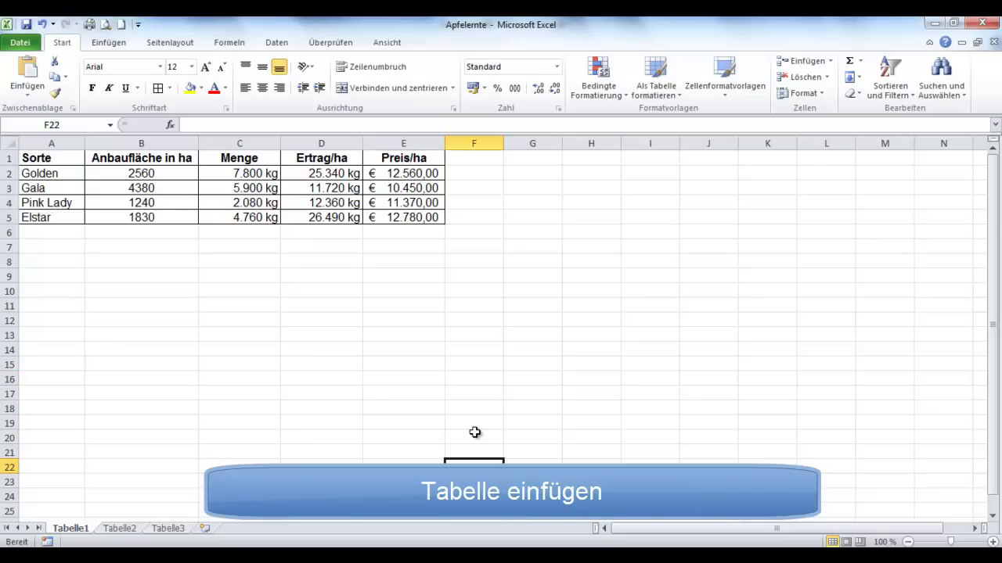
drag(24, 157, 417, 213)
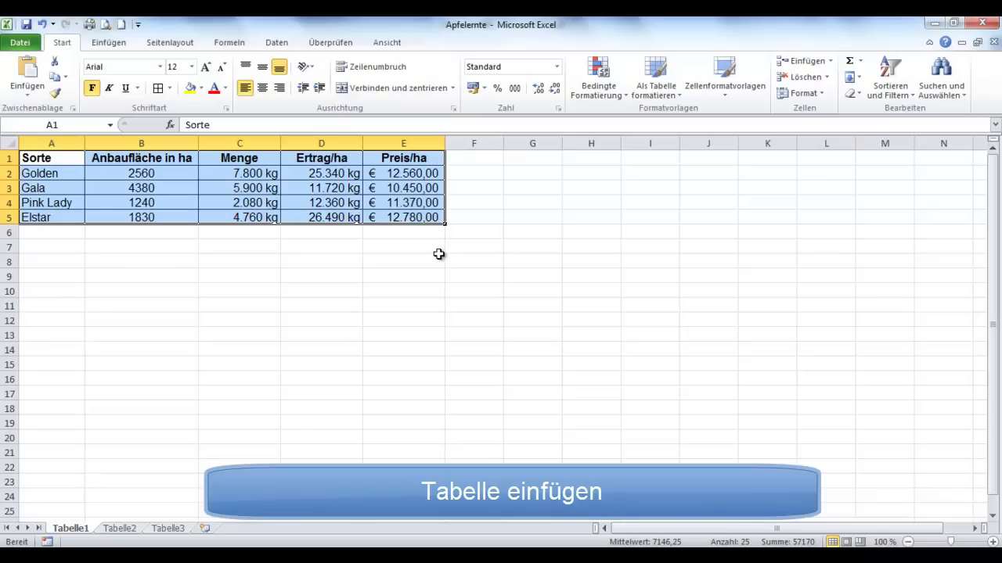
key(ctrl+c)
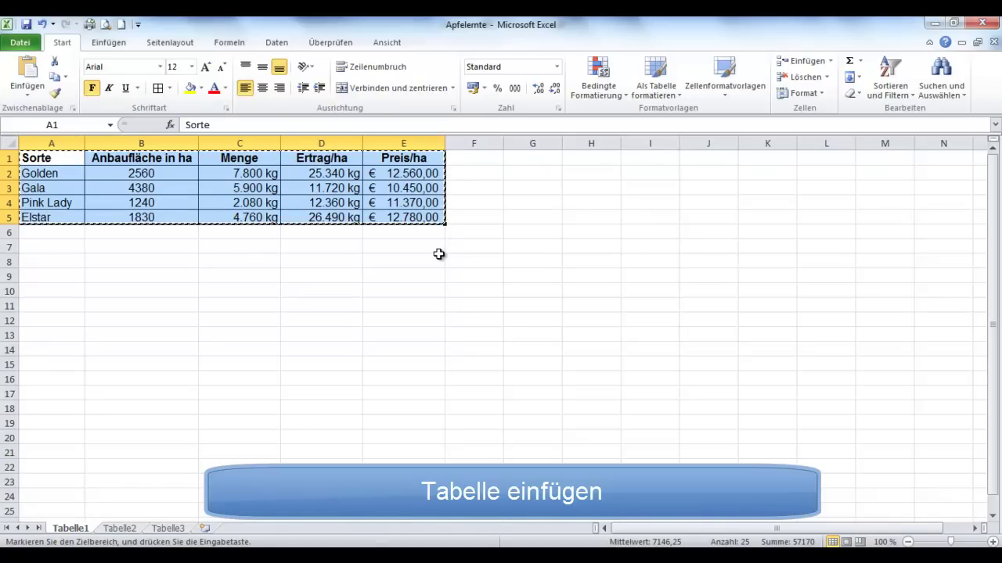
key(alt+Tab)
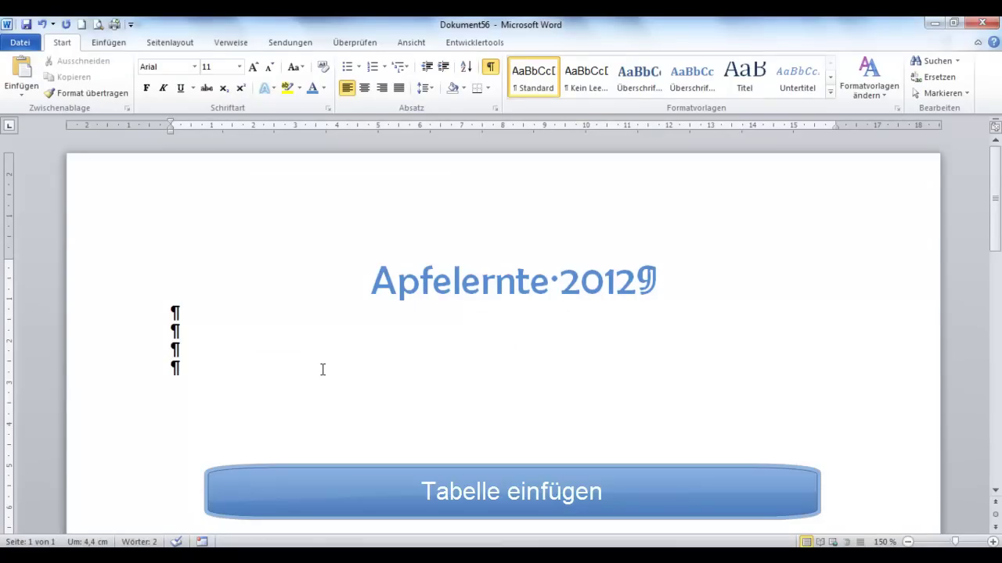
key(ctrl+v)
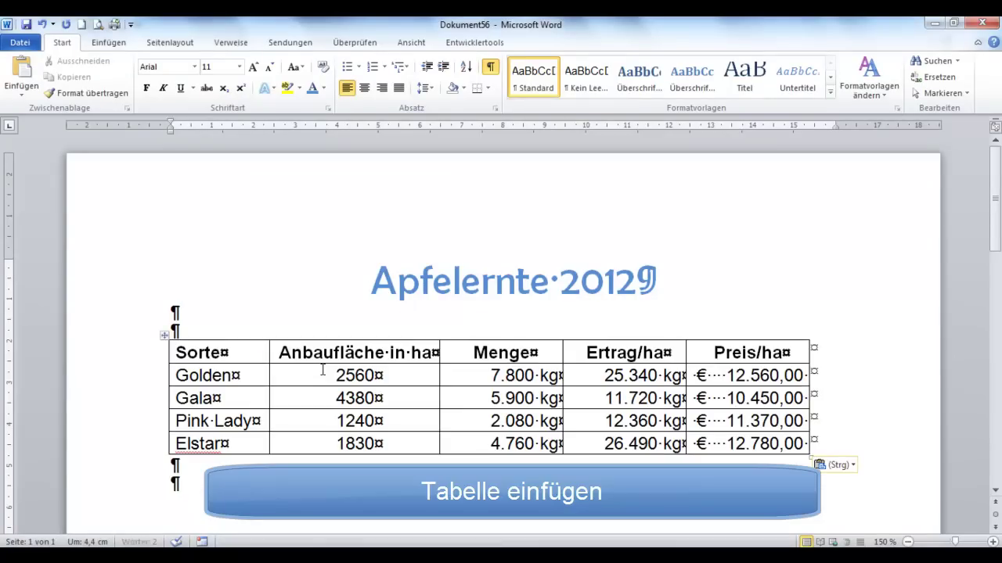
Step: Add three empty paragraphs below the pasted table and place the cursor two lines above the last one
scroll(322, 370, down, 3)
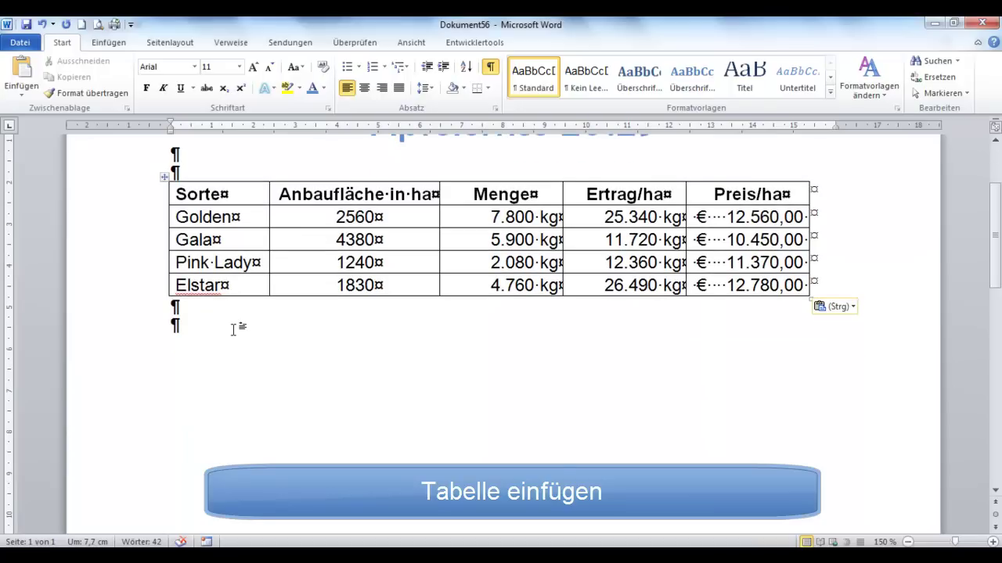
key(Return)
key(Return)
key(Return)
key(Up)
key(Up)
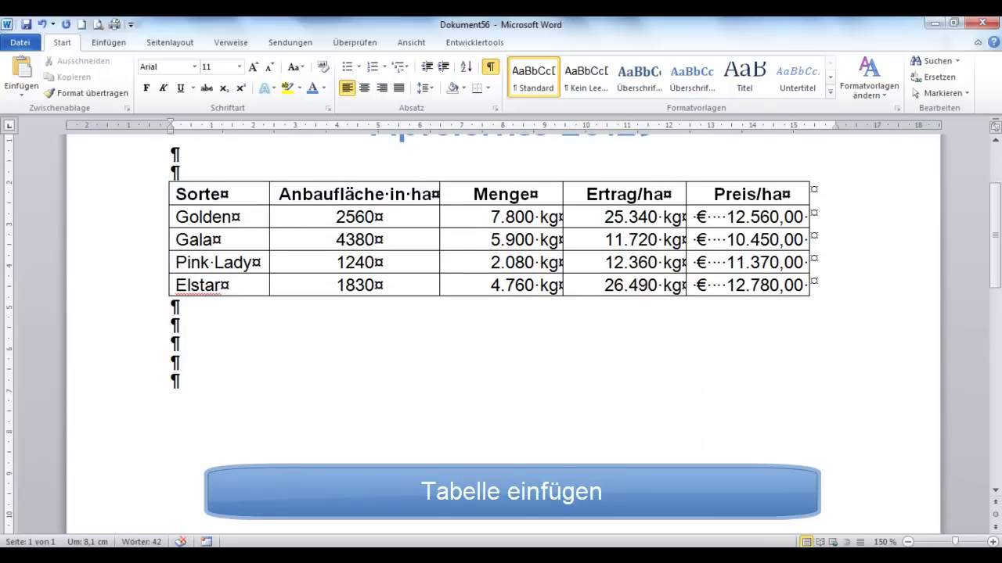
Step: Paste the copied Excel range a second time into Dokument56 below the first table, using the destination styles
key(alt+Tab)
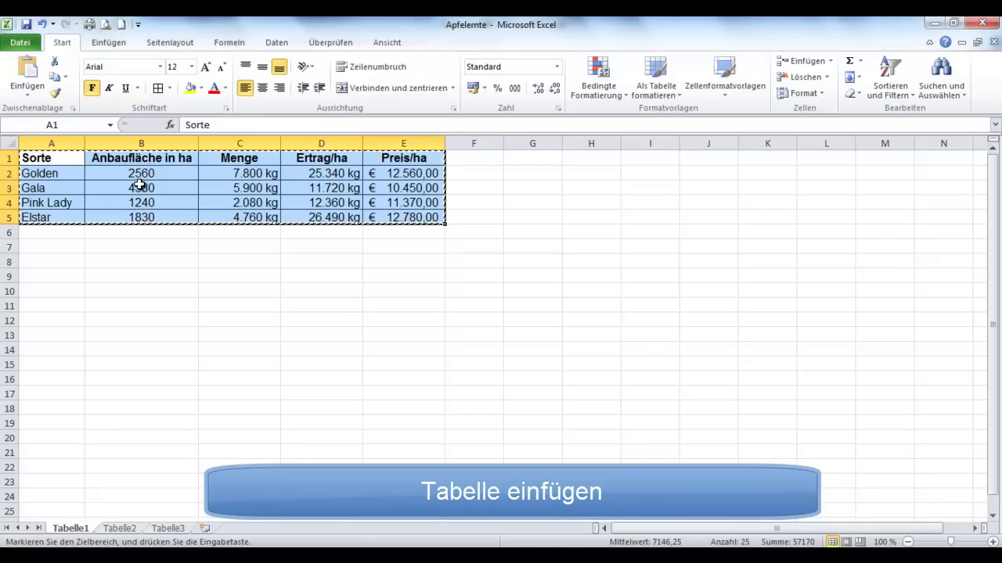
click(323, 542)
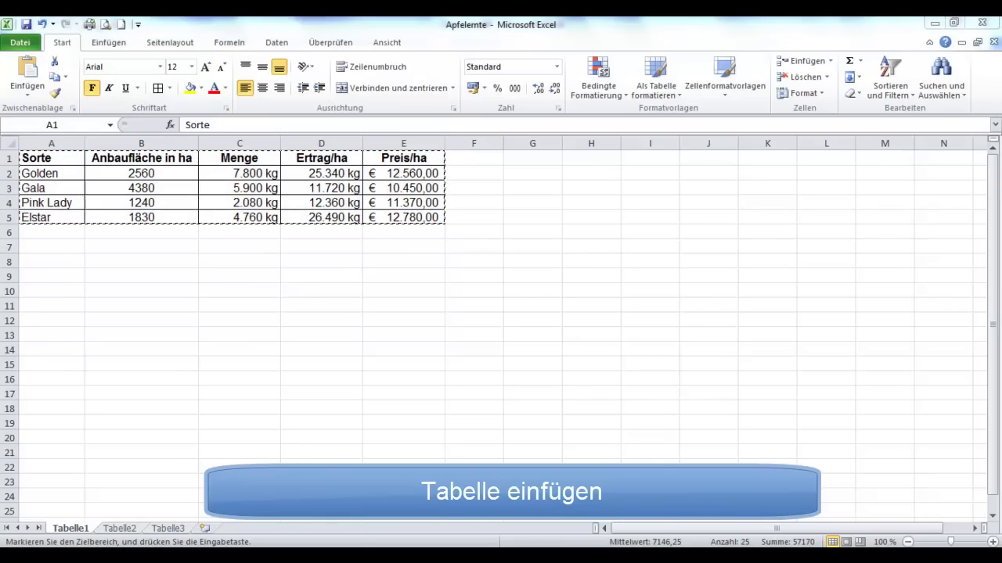
click(572, 489)
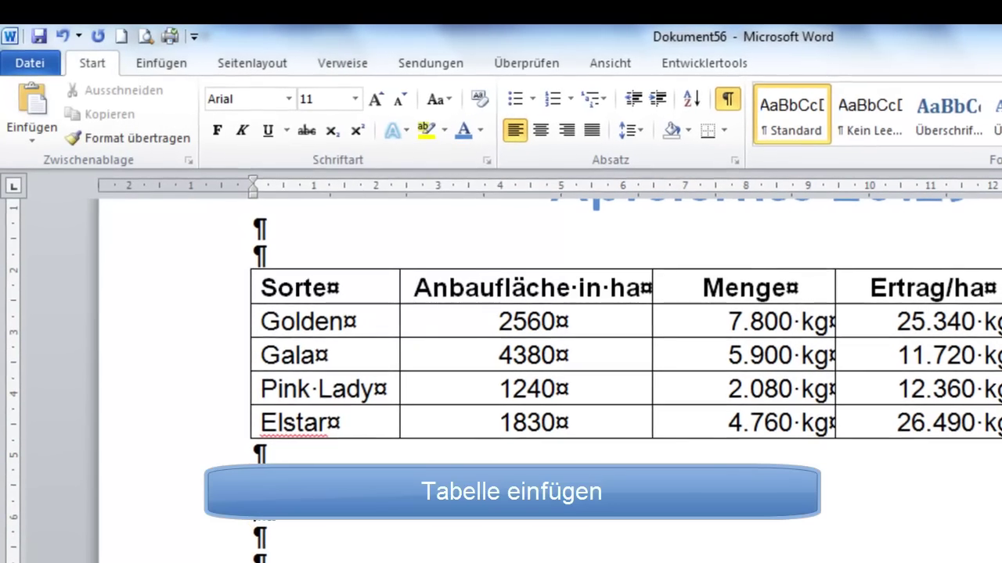
right_click(231, 446)
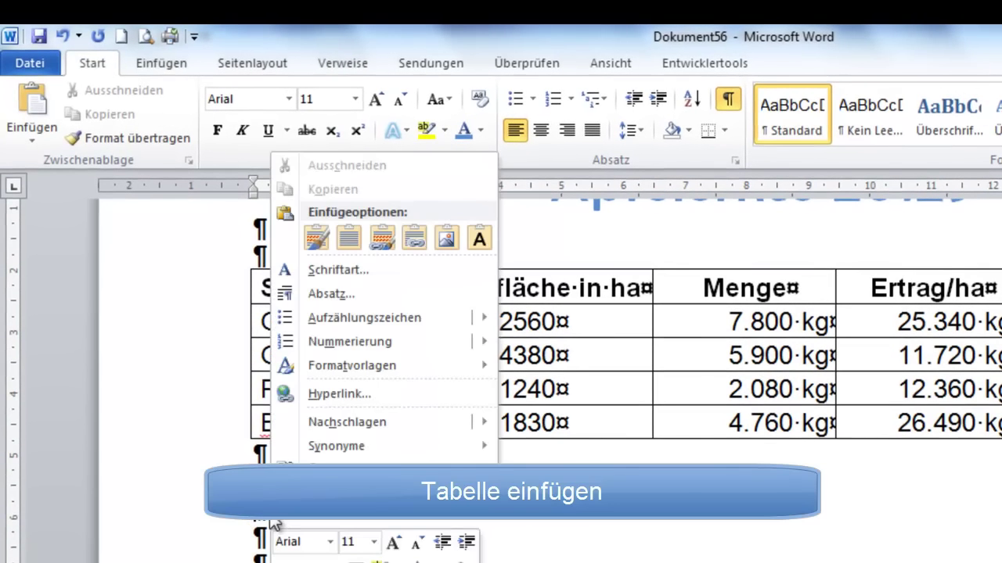
click(343, 243)
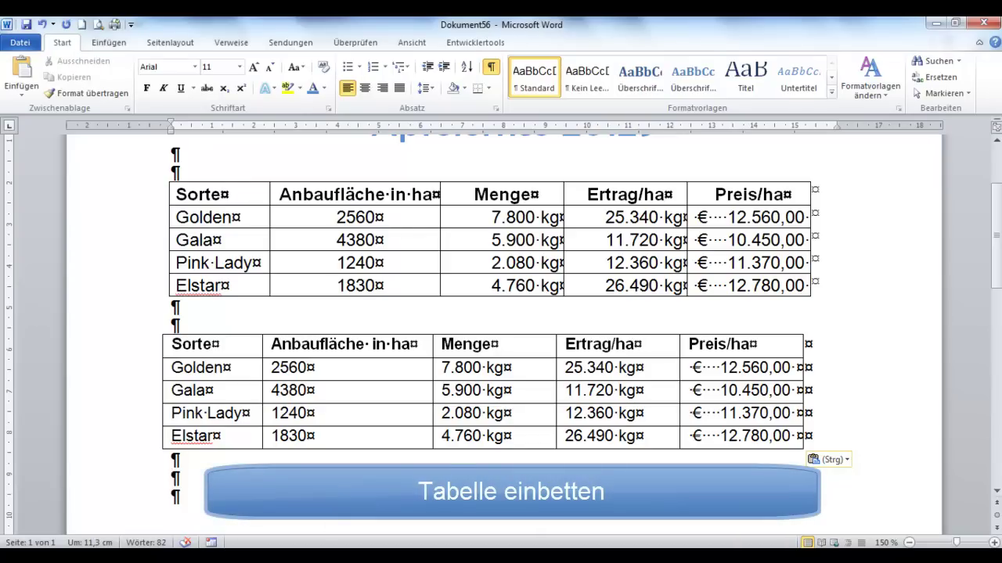
Step: Switch to the Apfelernte workbook in Excel and copy the table range A1:E5
key(alt+Tab)
drag(26, 159, 403, 216)
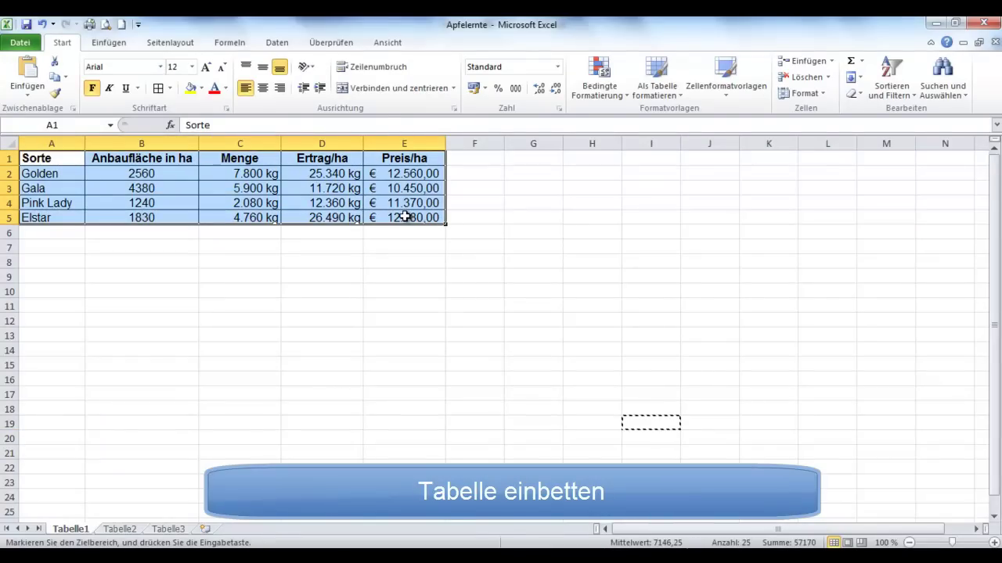
key(ctrl+c)
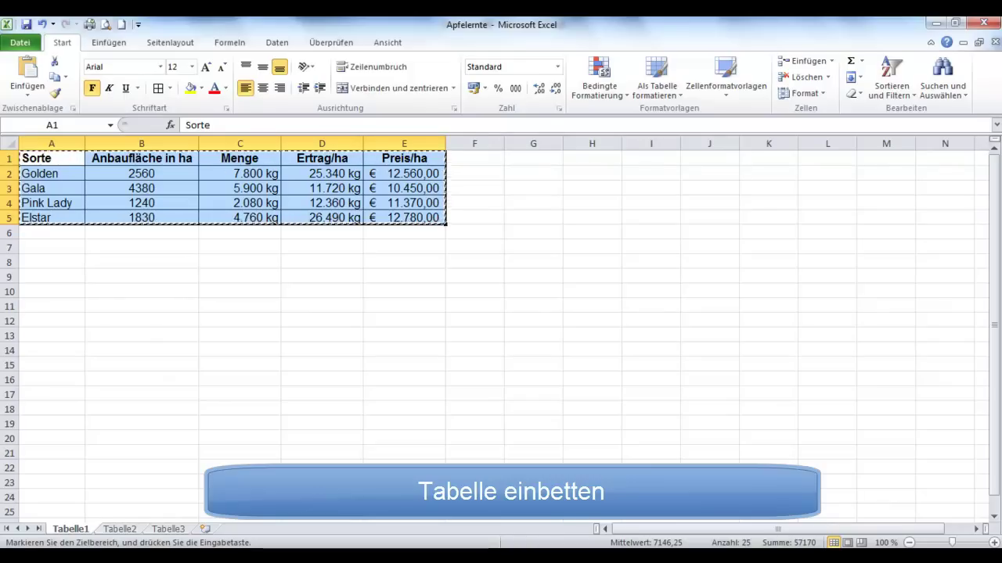
Step: Switch to the Word document Dokument55 and embed the copied range below the title as a Microsoft Excel-Arbeitsmappe-Objekt
click(235, 544)
click(234, 501)
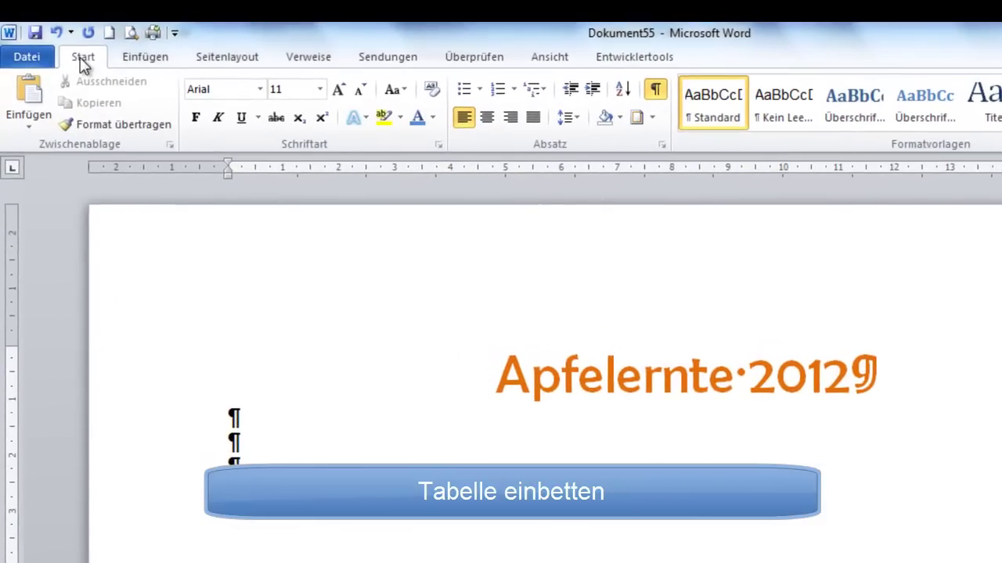
click(23, 129)
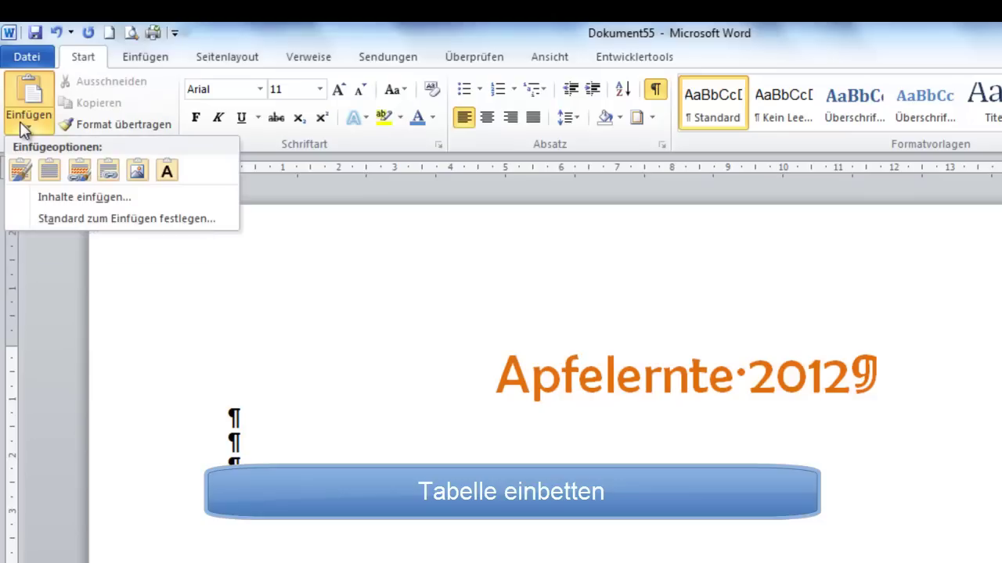
click(45, 204)
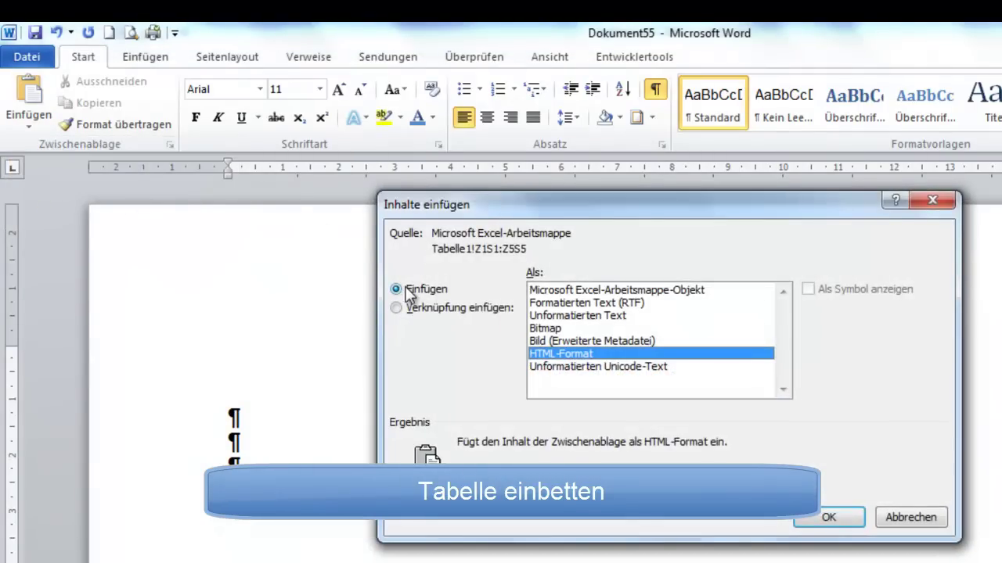
click(548, 291)
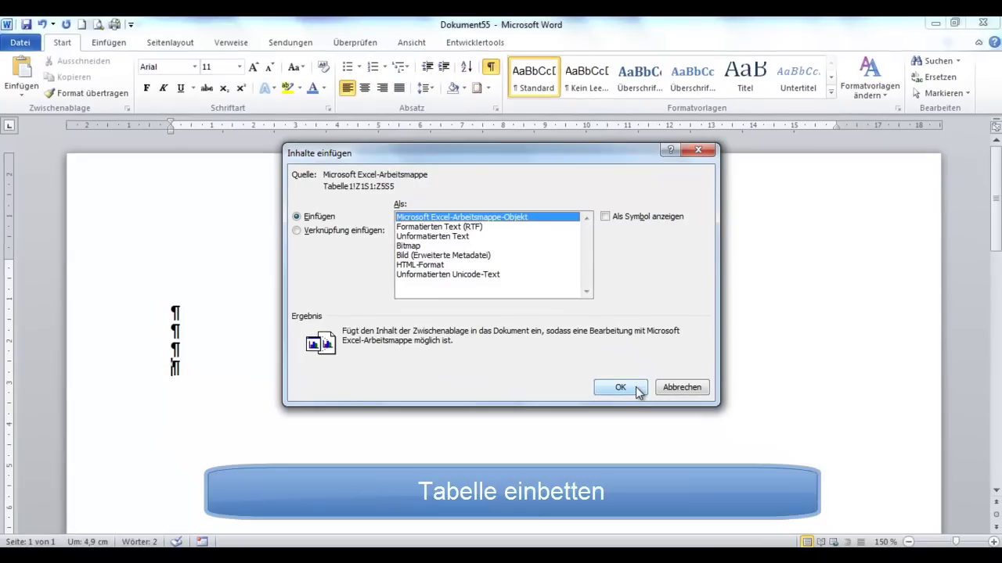
click(620, 388)
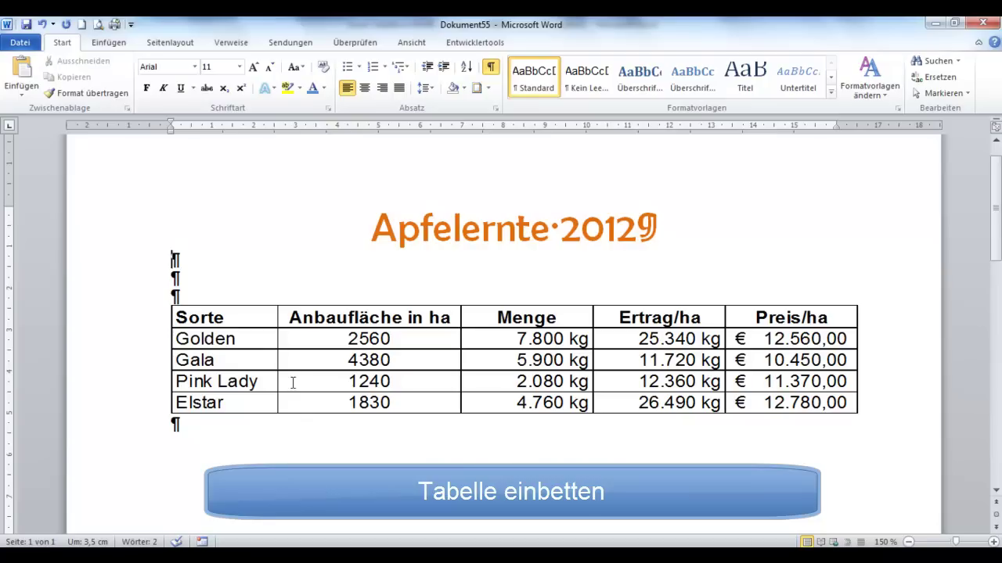
Step: Open the embedded table for in-place editing, select cell B2, and return to the document text
double_click(298, 357)
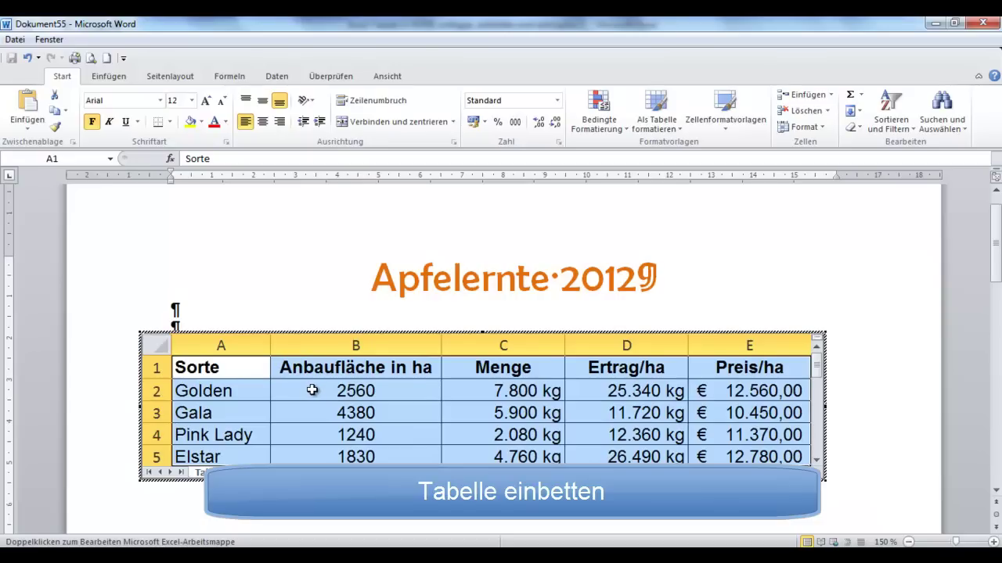
click(312, 390)
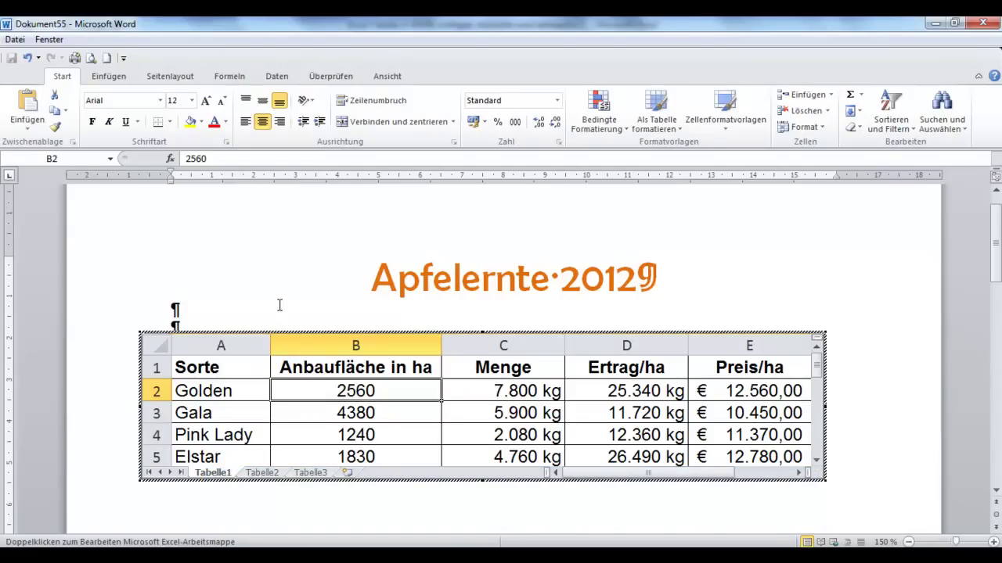
click(279, 306)
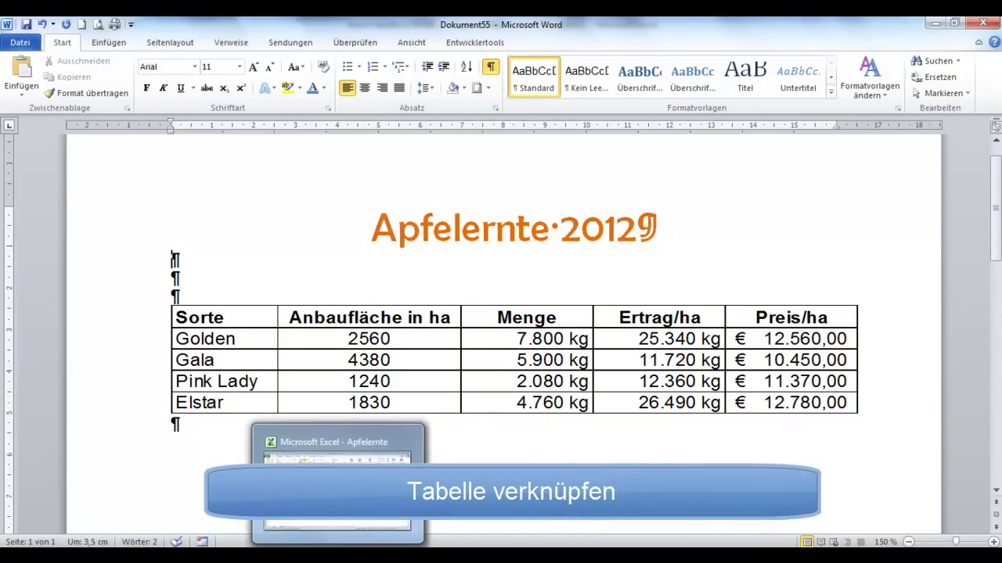
Step: Return to the Apfelernte workbook in Excel and copy cells A1:E5 for linking
click(339, 557)
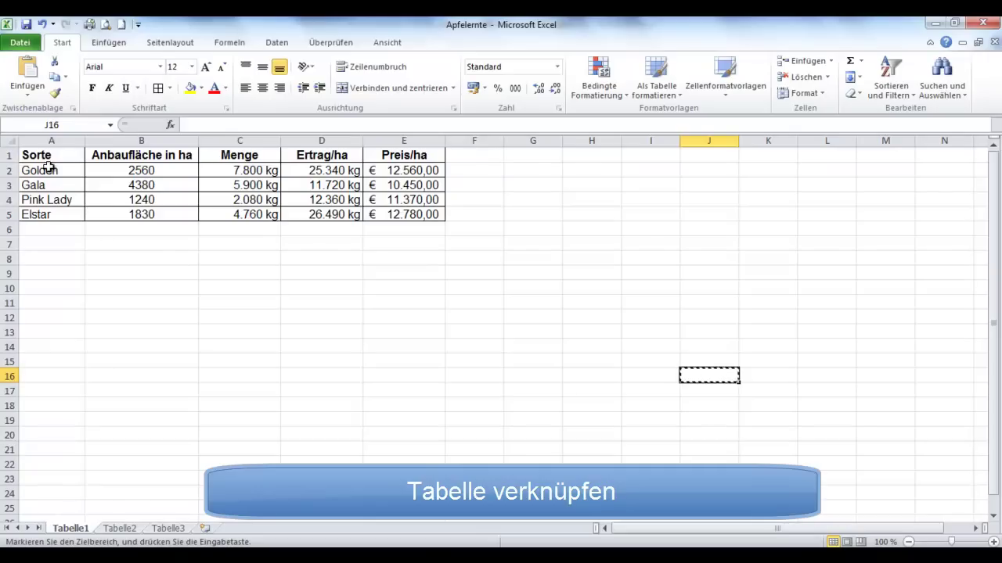
drag(36, 155, 410, 212)
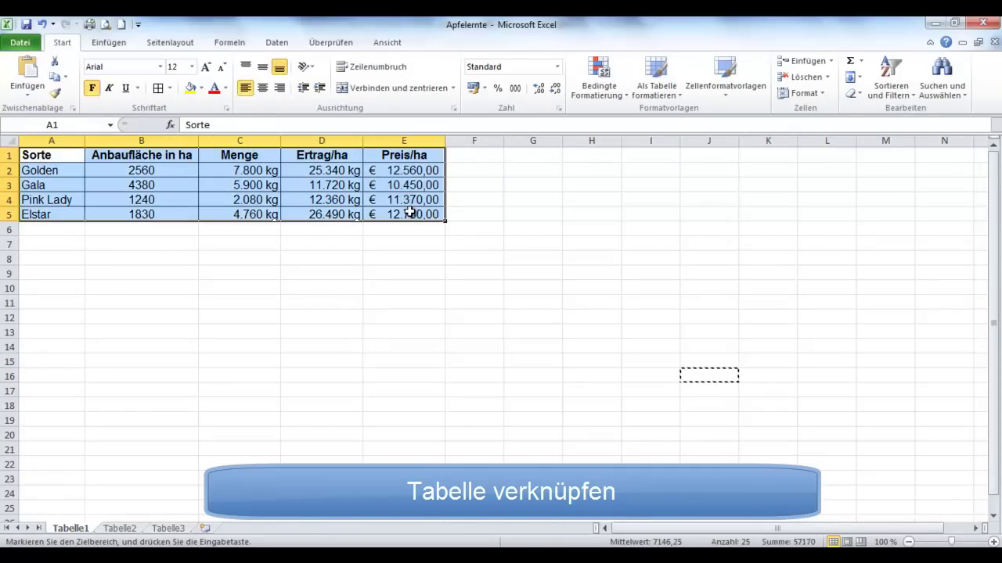
key(ctrl+c)
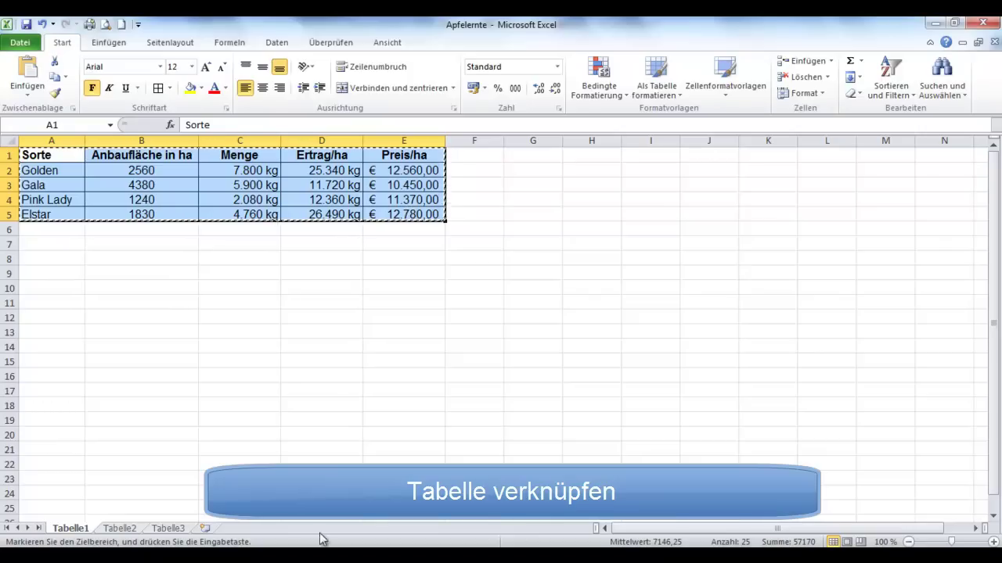
Step: Switch to the Word document Apfelernte 2012 and paste the copied range as a linked Microsoft Excel-Arbeitsmappe-Objekt below the title
click(316, 559)
click(98, 497)
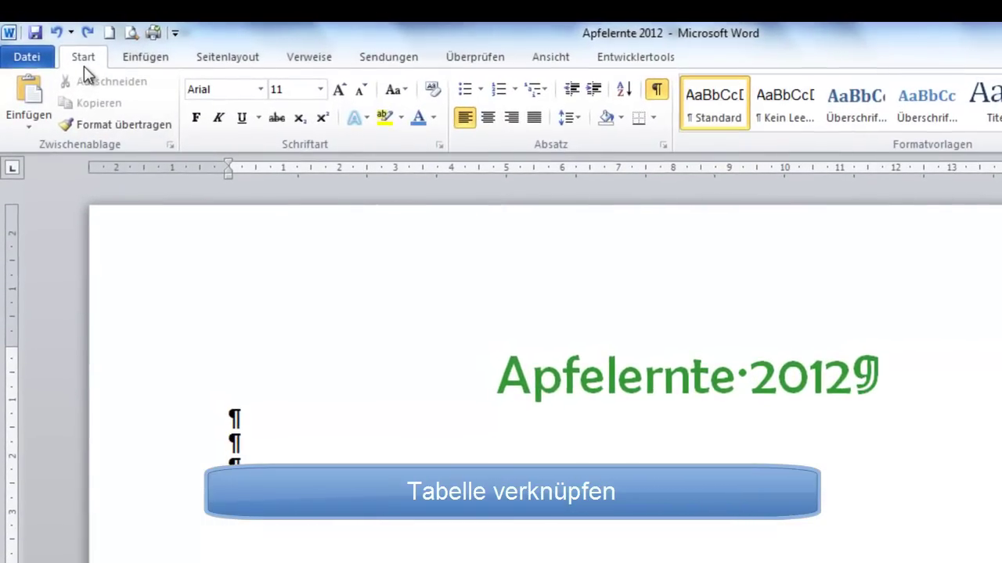
click(25, 125)
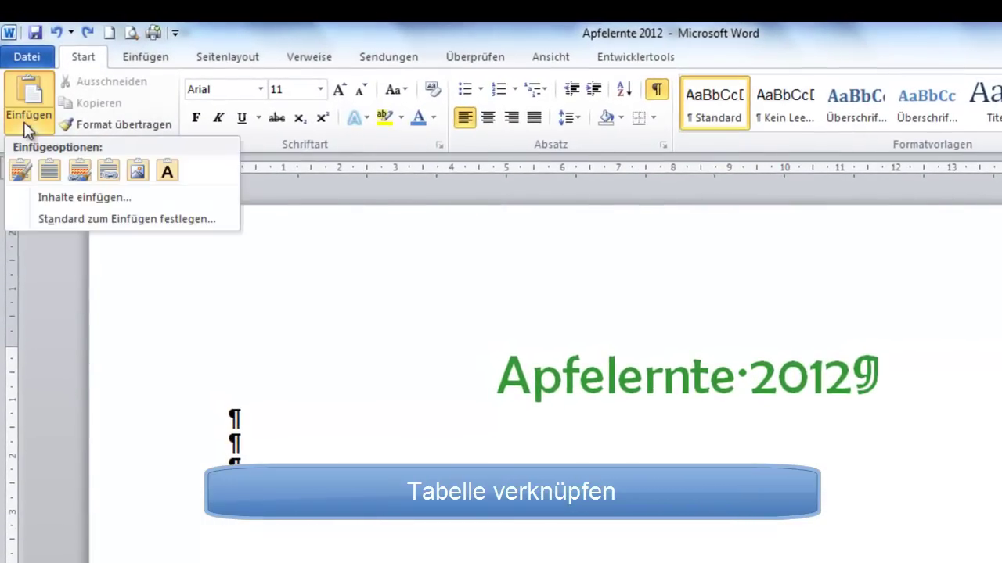
click(31, 198)
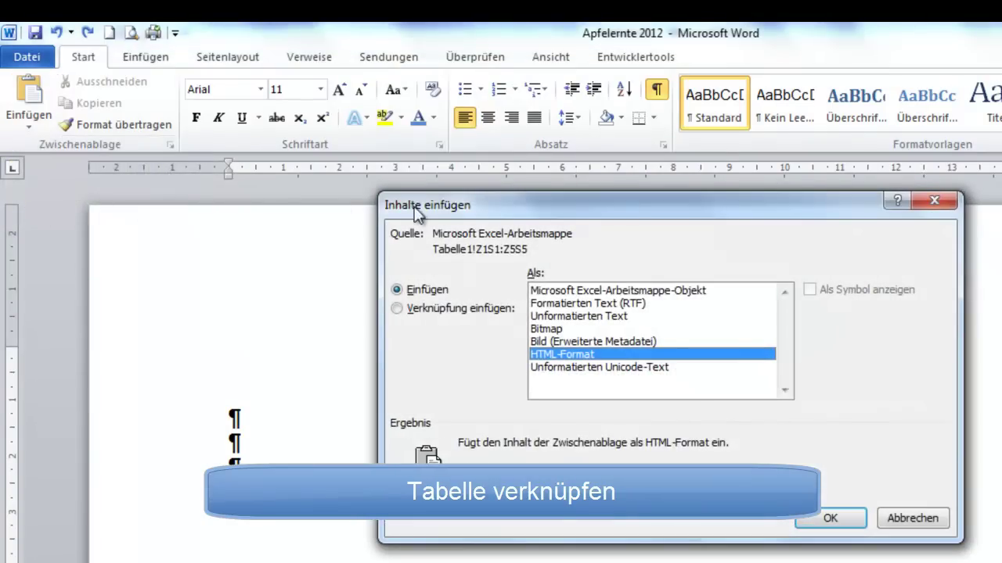
click(396, 309)
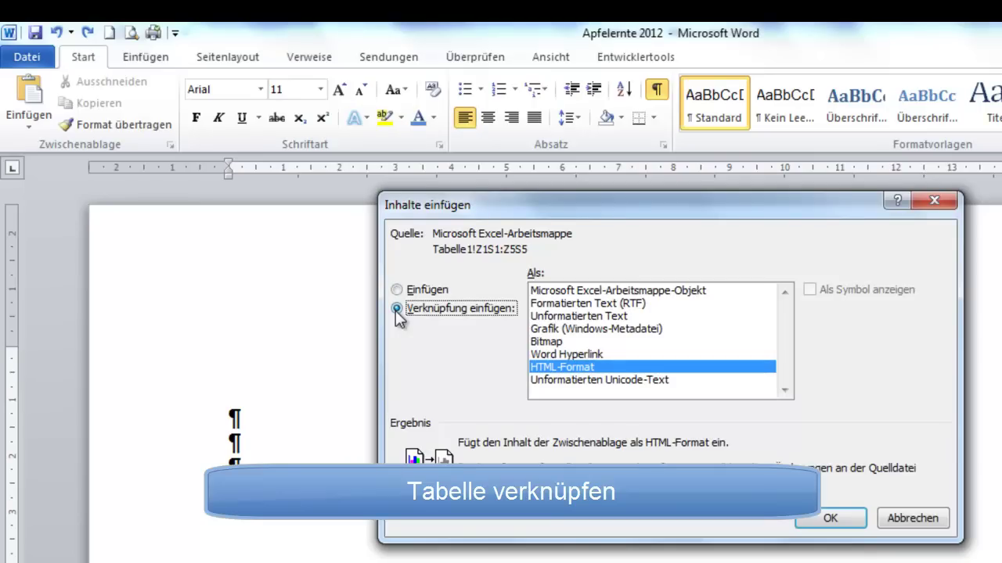
click(569, 293)
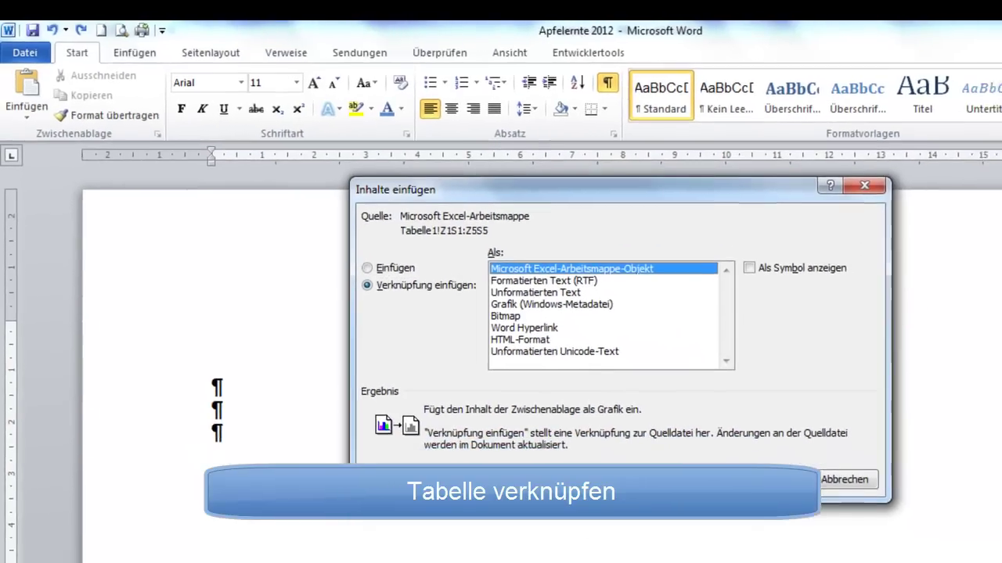
click(778, 479)
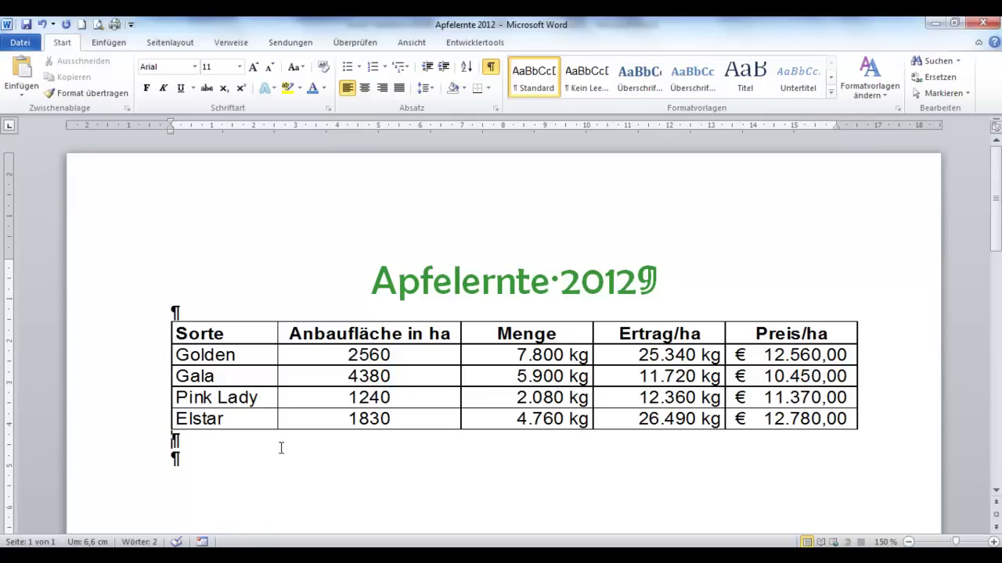
Step: Open the source workbook in Excel from the linked table in the document
click(304, 383)
double_click(304, 383)
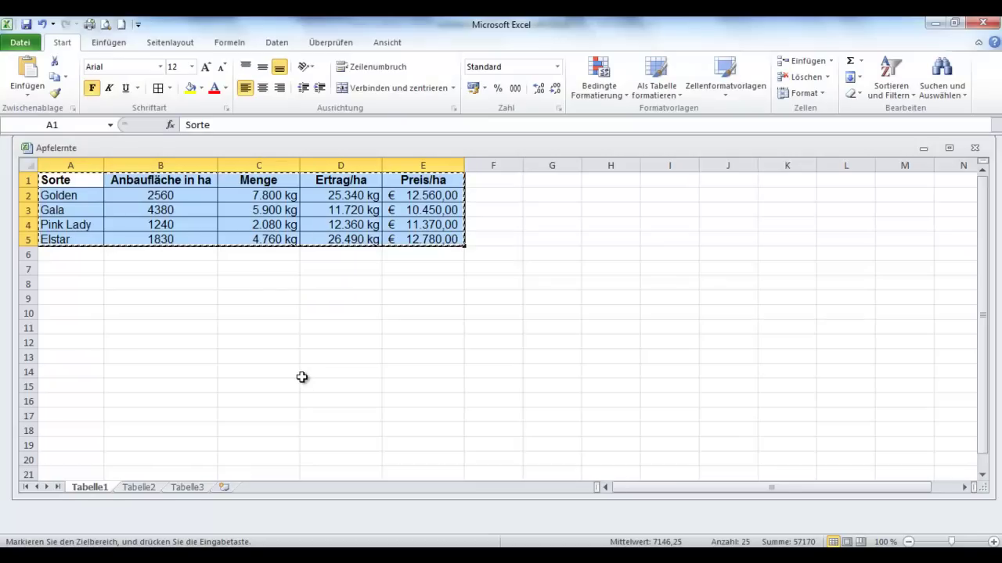